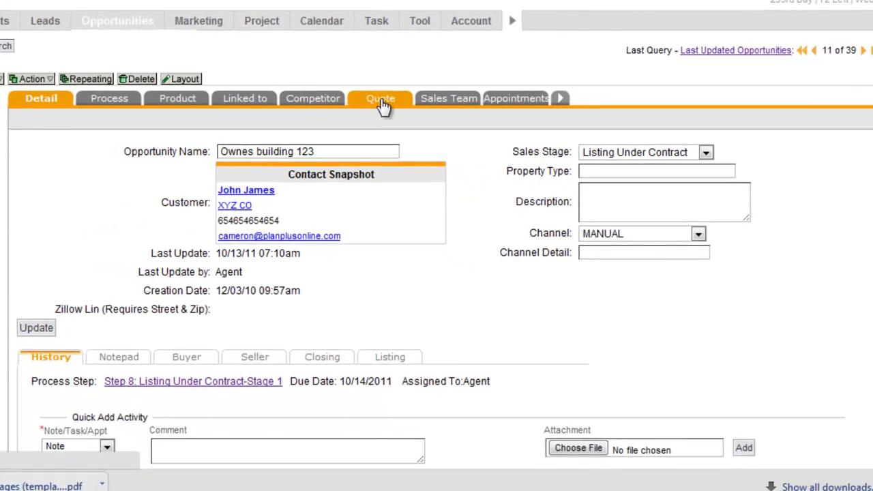
Create a quote named "New Quote Sept 11" for the opportunity.
left_click(382, 102)
left_click(680, 187)
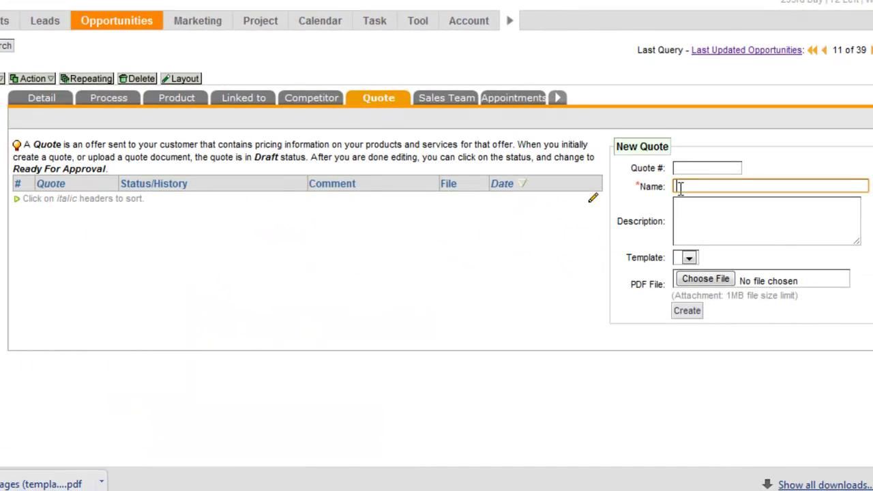
type("New ")
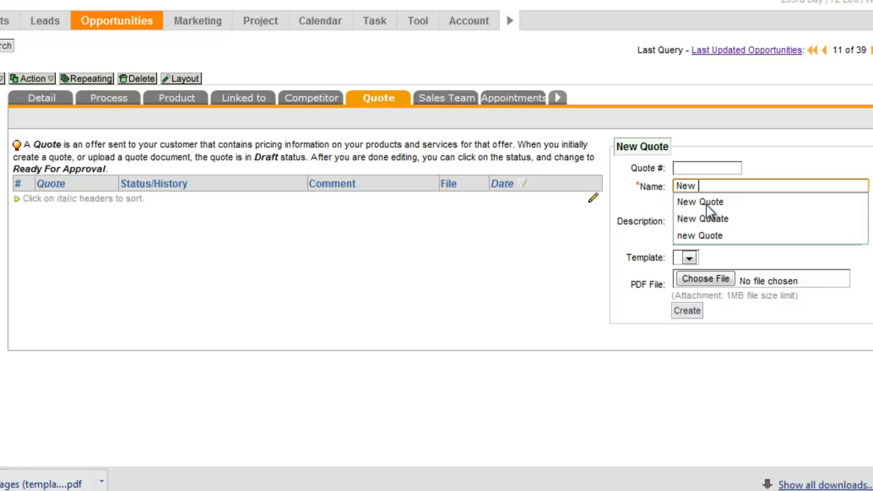
type("Quote Sept")
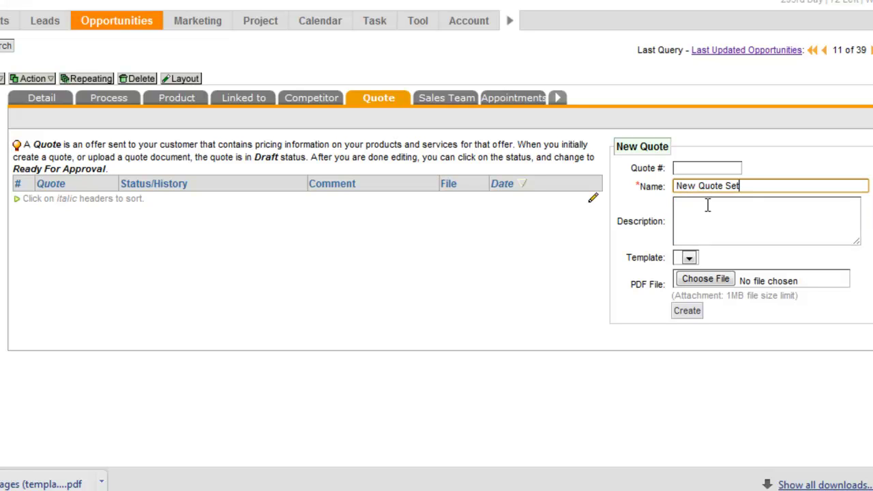
type(" 11")
left_click(688, 312)
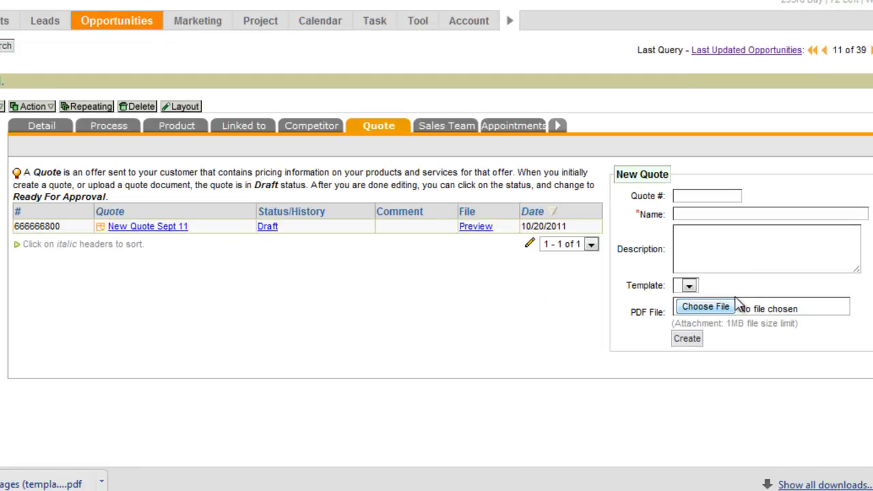
Add a line to the new quote with the 2 x 4 boards from the Construction category at the B List price of 2.85.
left_click(148, 232)
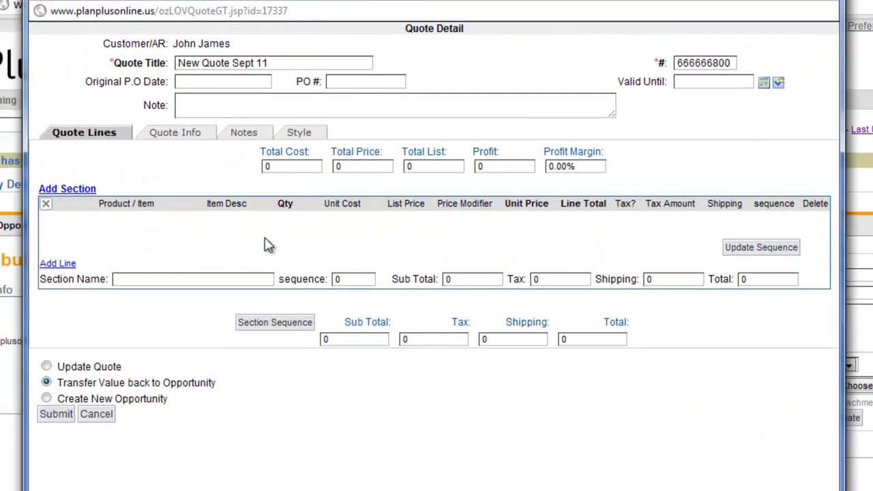
left_click(68, 265)
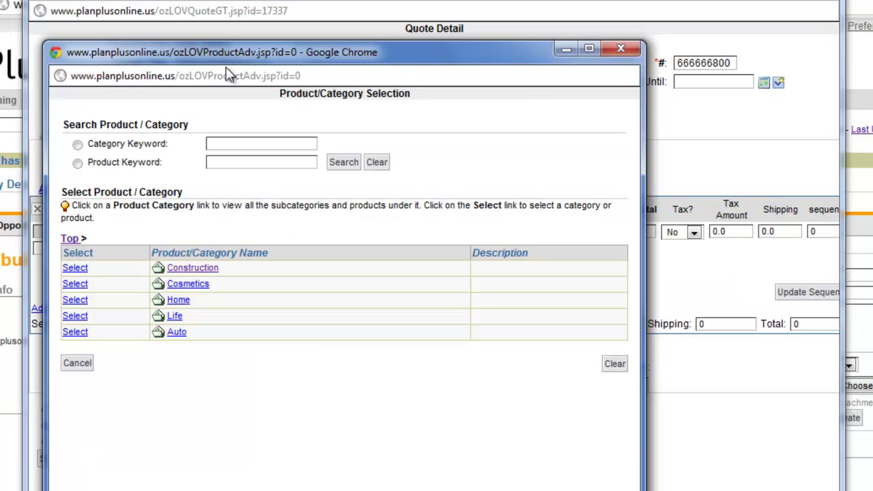
left_click(102, 230)
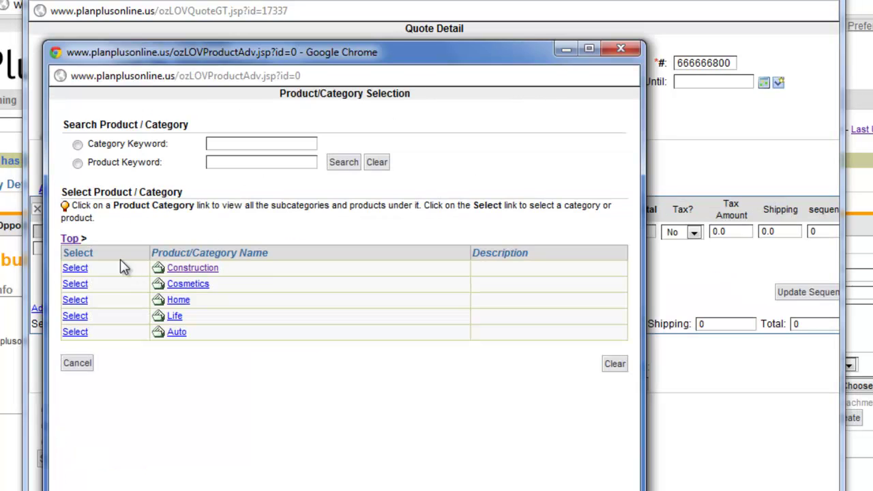
left_click(208, 271)
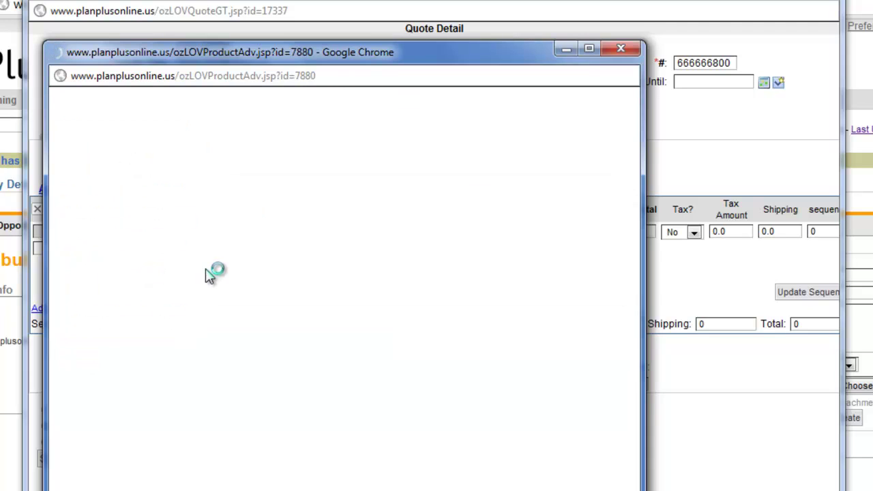
mouse_move(78, 271)
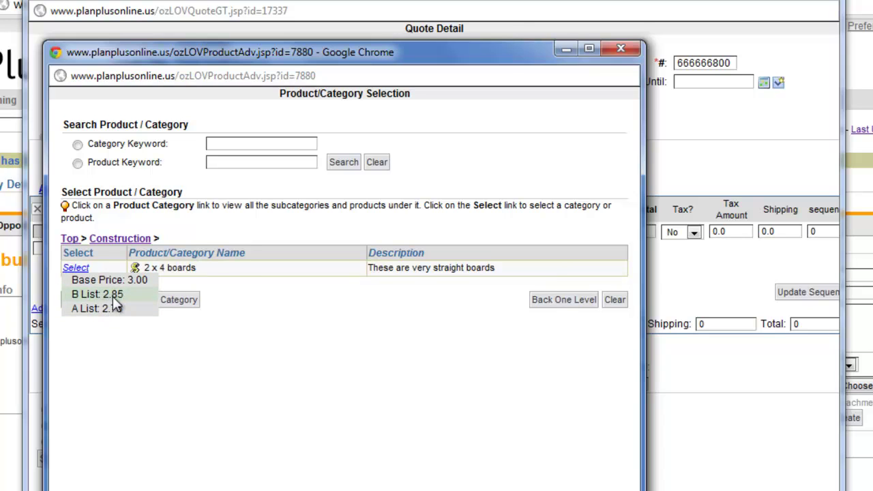
left_click(112, 295)
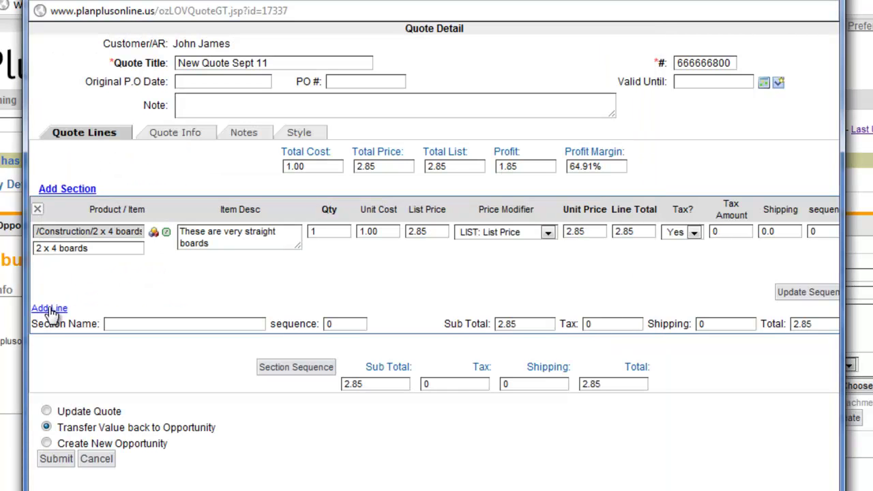
Add a second blank line to the first section, and add a new section containing one blank line.
left_click(49, 307)
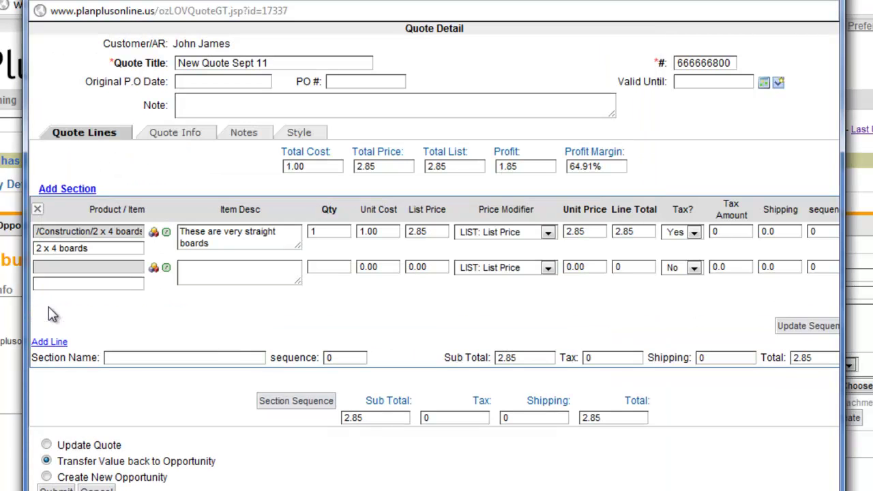
left_click(75, 191)
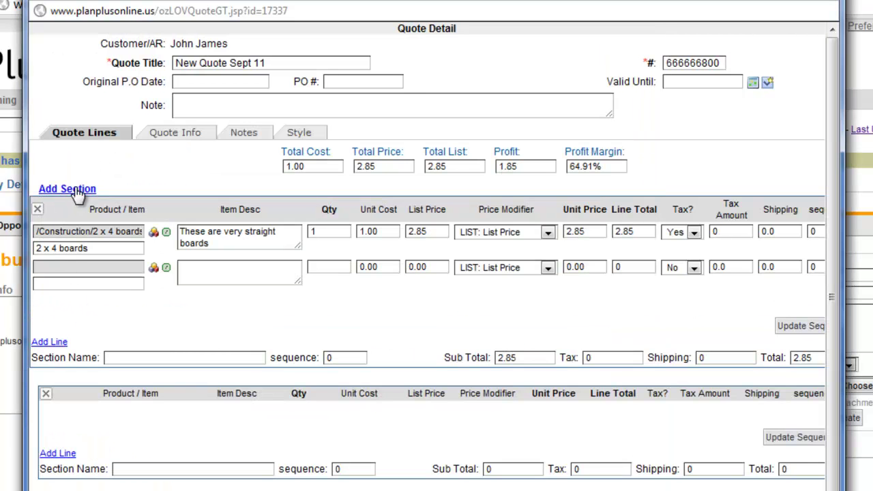
left_click(68, 454)
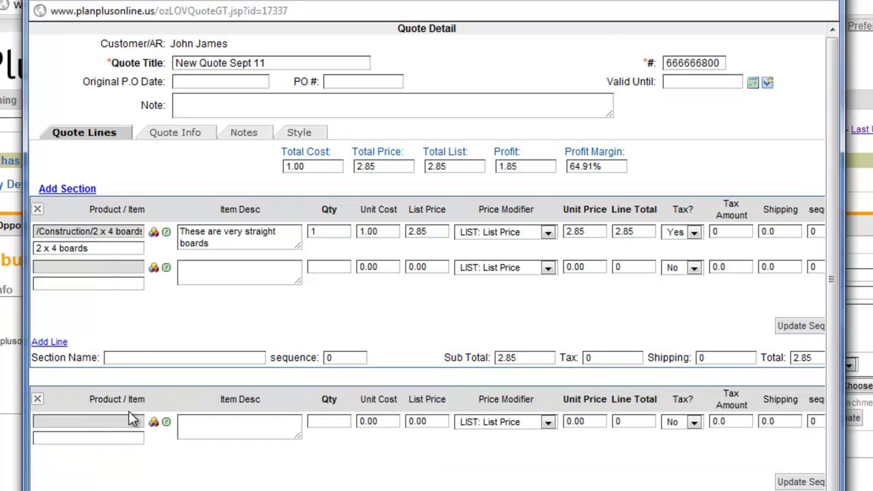
Assign the Cosmetics category to the second line of the first section.
left_click(130, 418)
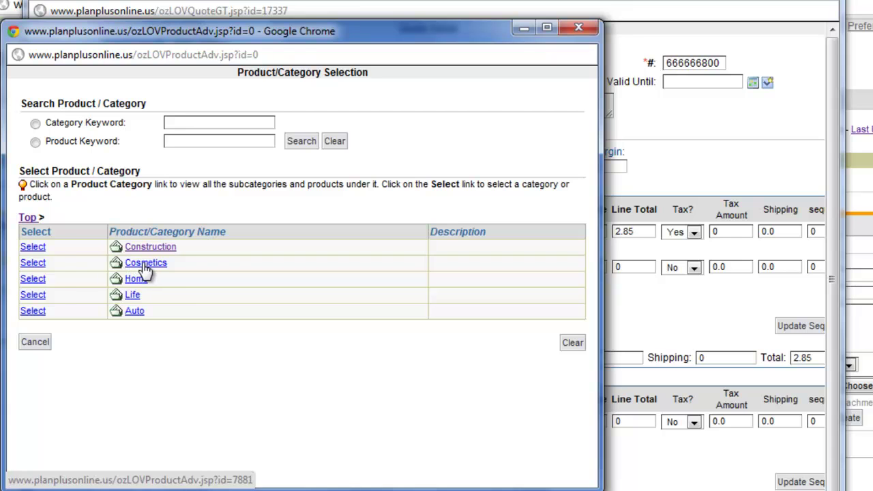
left_click(146, 268)
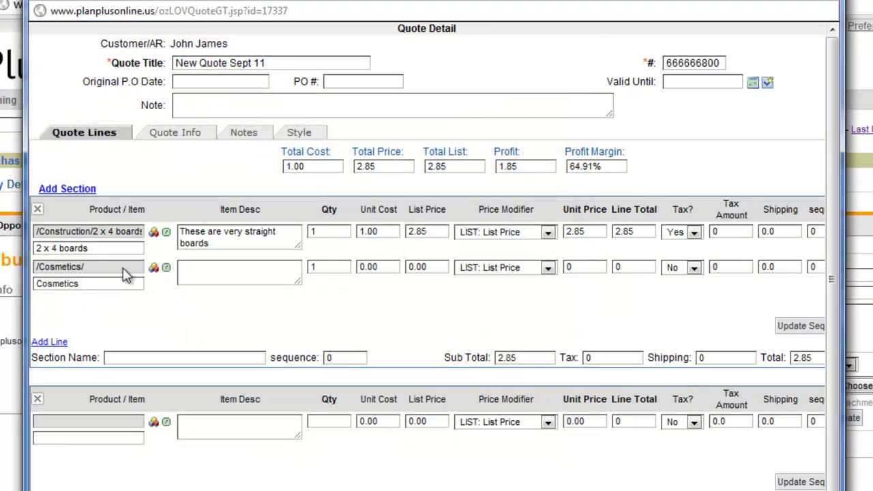
left_click(90, 284)
left_click_drag(90, 284, 64, 287)
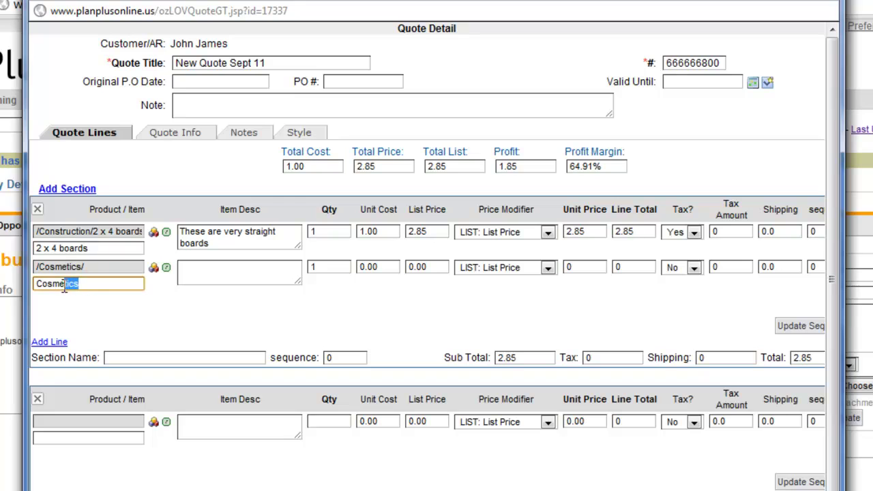
left_click(102, 268)
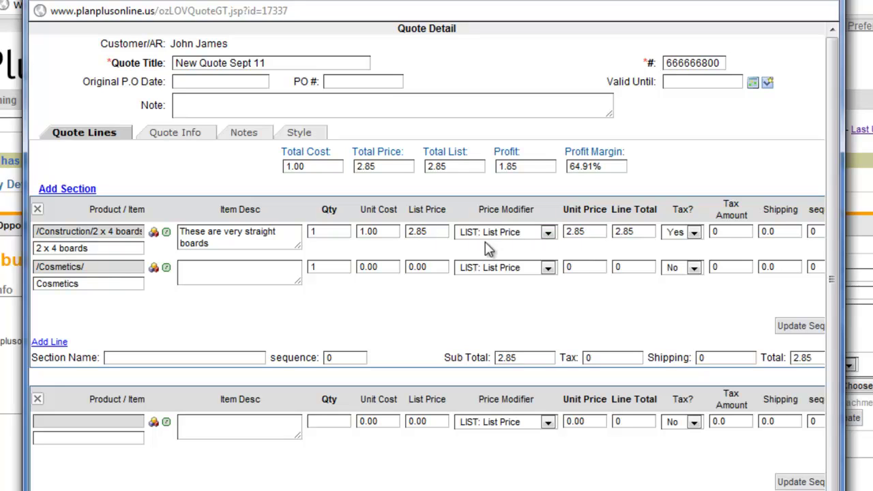
Set the list price of the Cosmetics line to 300.
left_click(227, 273)
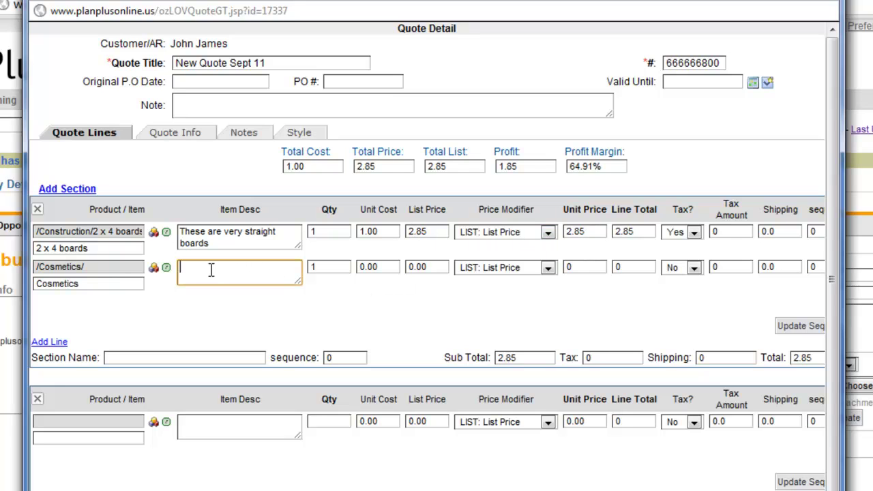
left_click(576, 268)
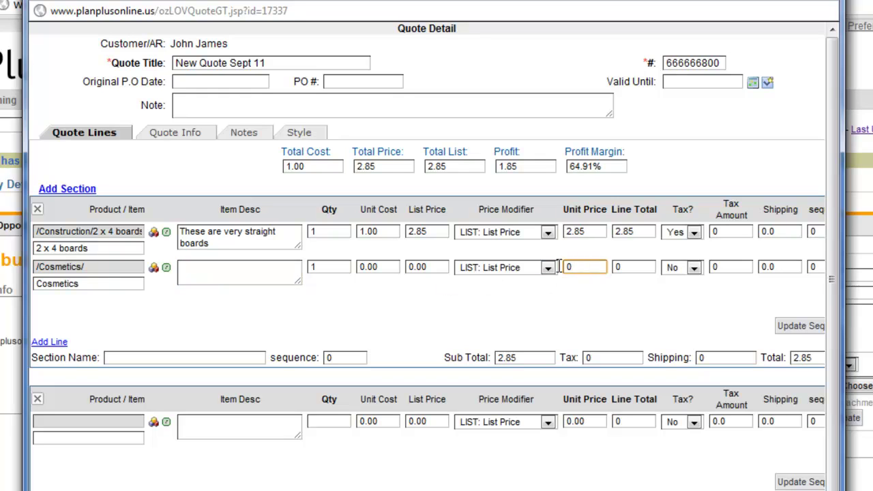
left_click(406, 267)
type("3")
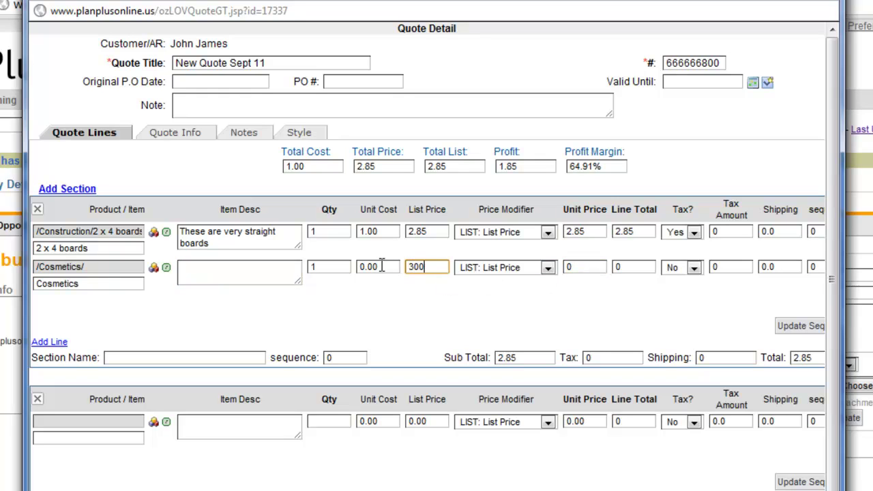
type("00")
left_click(425, 307)
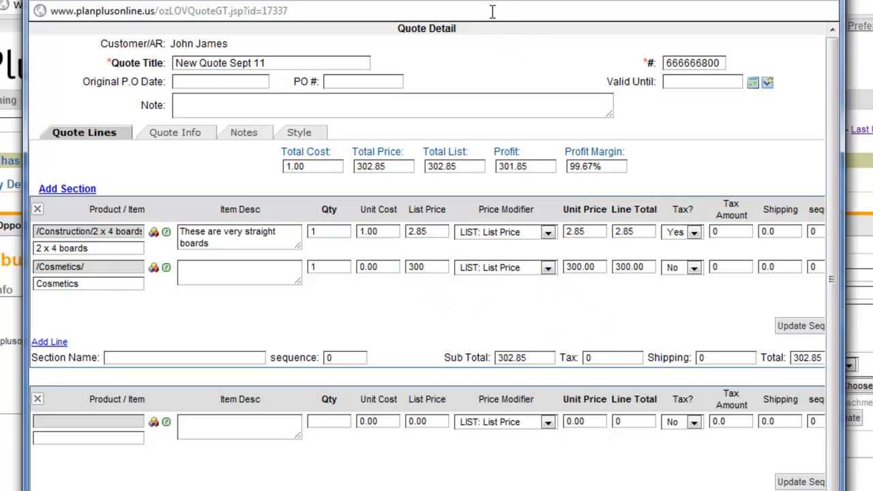
Widen the quote window and update the first section's line sequence so Cosmetics comes before the 2 x 4 boards.
left_click_drag(841, 362, 872, 363)
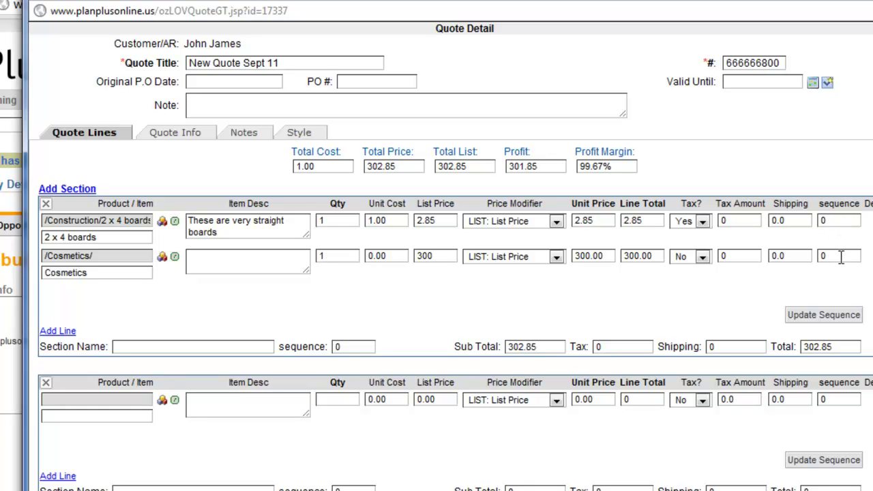
left_click_drag(841, 256, 817, 254)
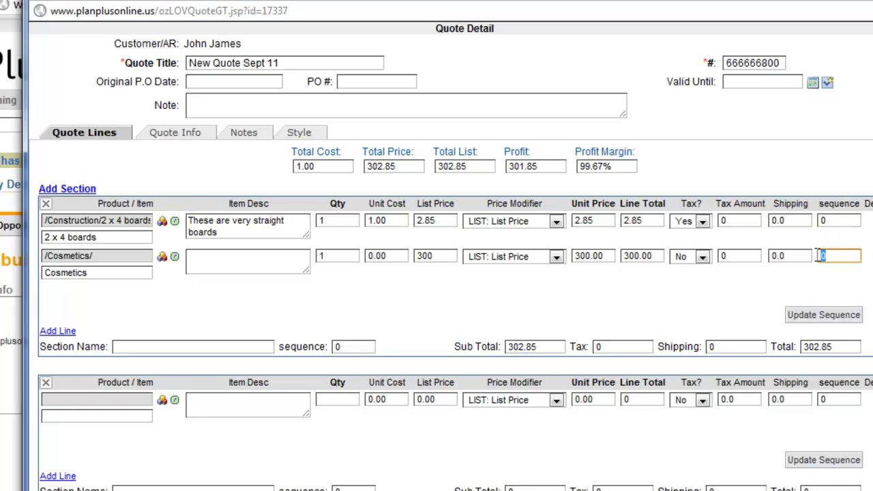
left_click(812, 318)
left_click_drag(842, 249, 821, 252)
left_click(823, 315)
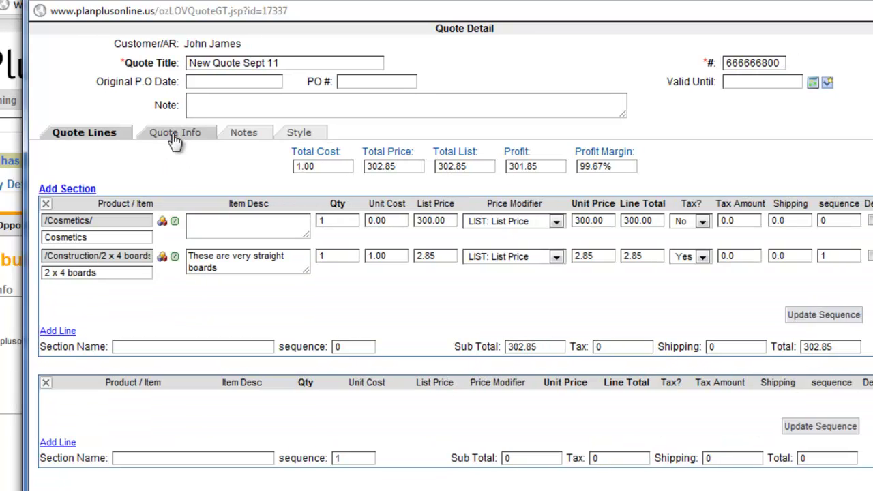
Examine the quote, company and customer information fields and the usable merge keywords of the quote.
left_click(172, 132)
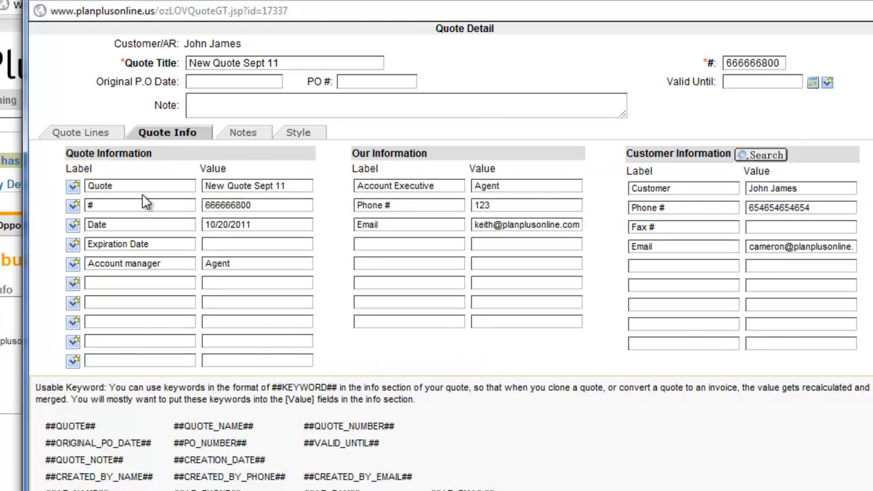
scroll(146, 198, "down", 1)
left_click_drag(99, 375, 48, 372)
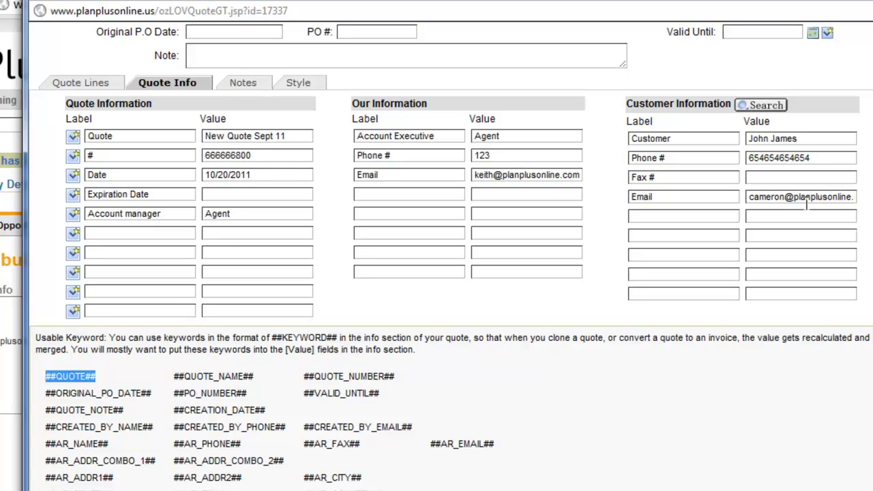
scroll(777, 218, "up", 2)
Fill in the quote notes with the introduction "Add an Introduction" and the closing "Closing comment".
left_click(239, 136)
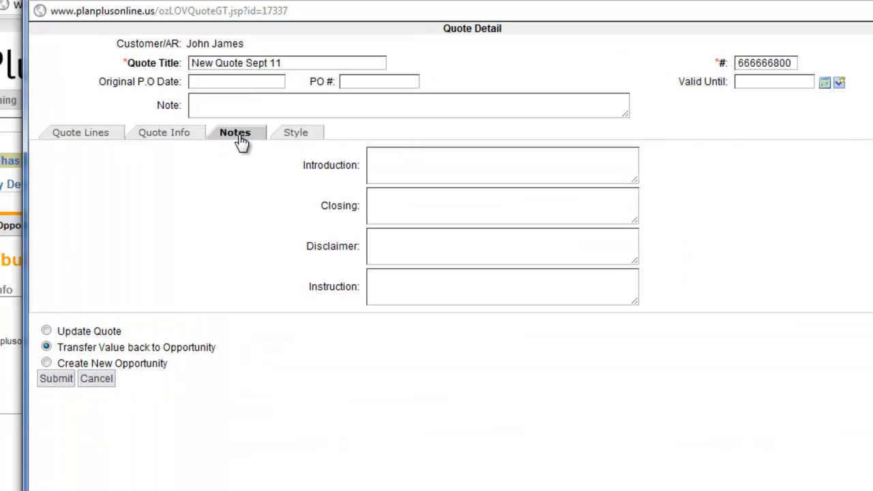
left_click(387, 162)
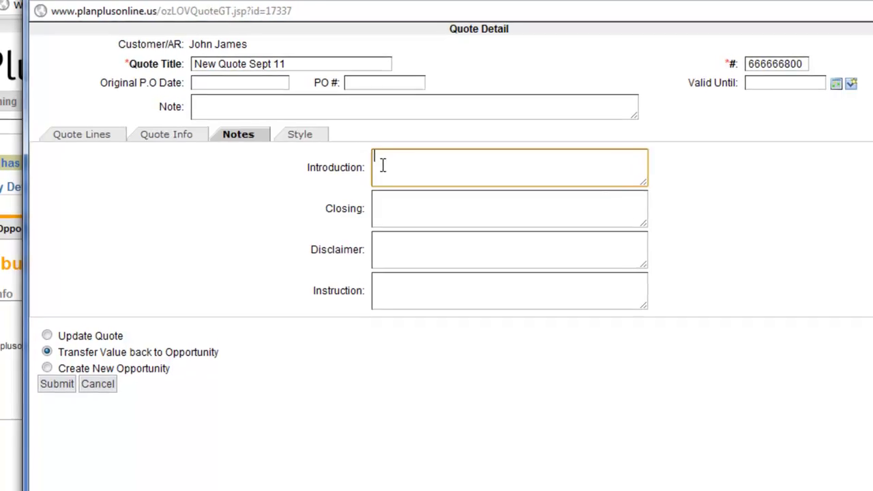
type("Add")
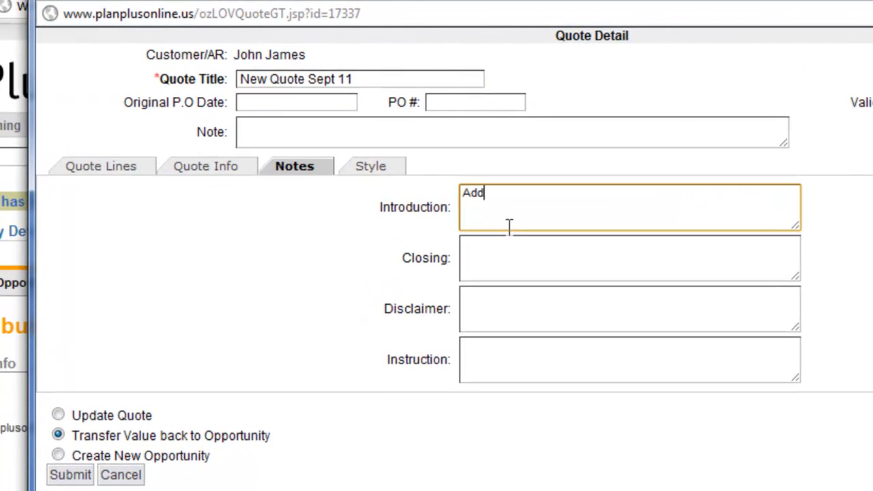
type(" an Introduction")
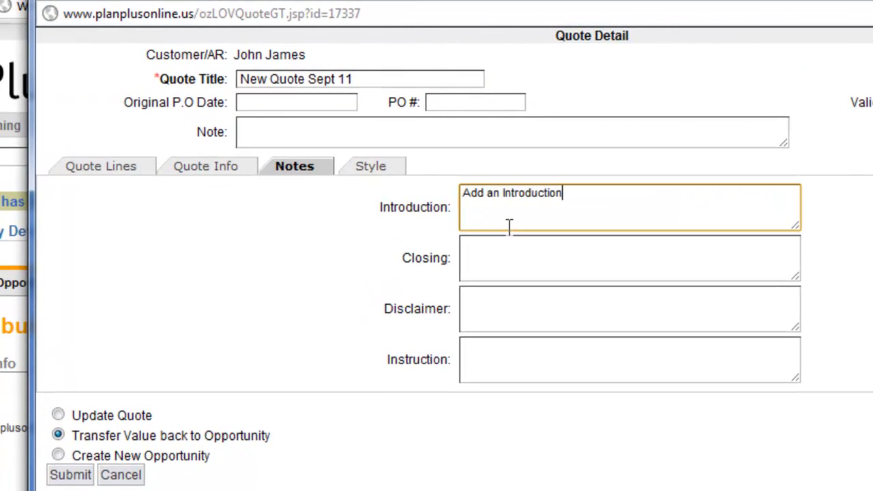
left_click(519, 268)
type("Closing comment")
Enter the disclaimer "Disclaimer can be added here" and the instruction "Instructions go here" in the quote notes.
key("Tab")
type("Disclamer can be adde")
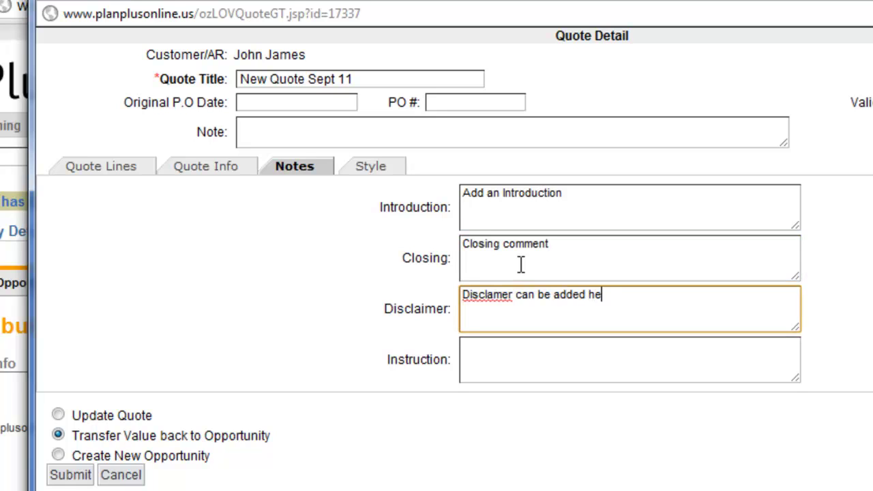
left_click(497, 299)
type("i")
left_click(491, 371)
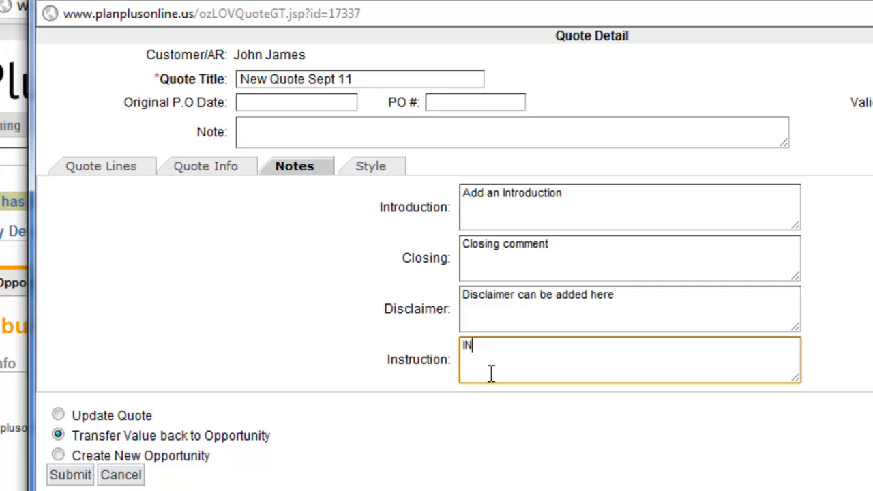
type("Instructions go here")
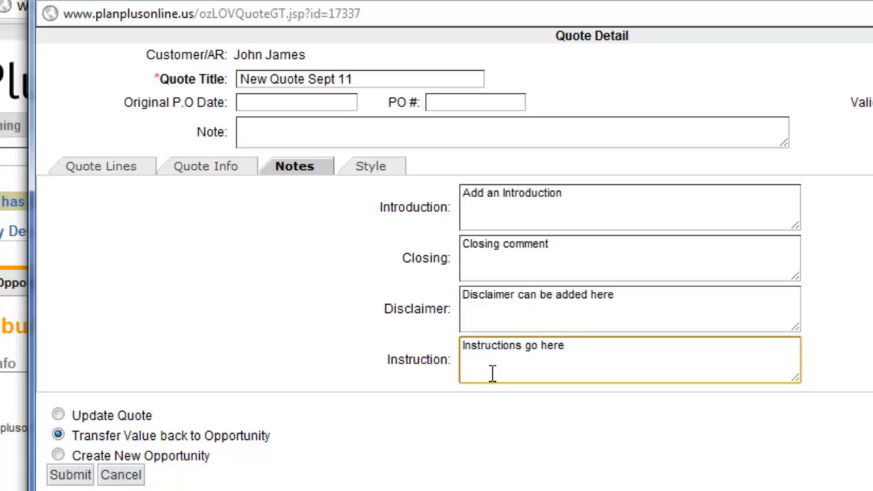
View the quote's style settings and download the PDF preview of New Quote Sept 11 from the opportunity's quote list.
left_click(372, 169)
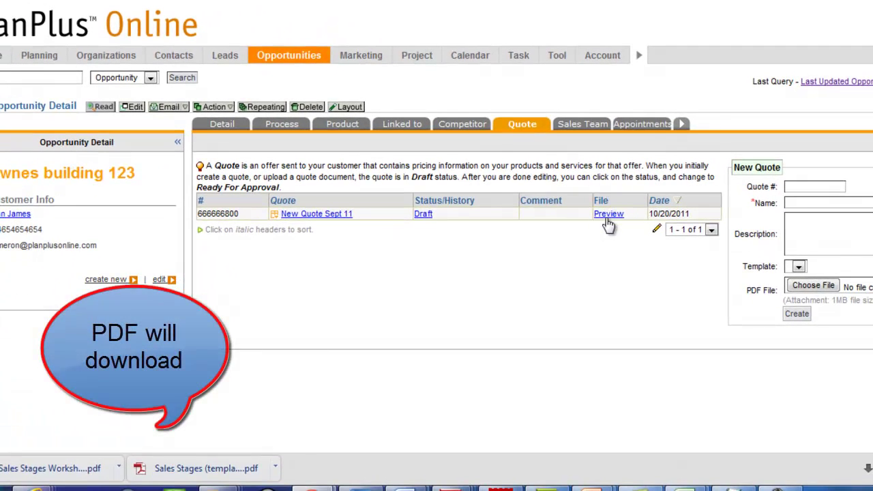
left_click(609, 215)
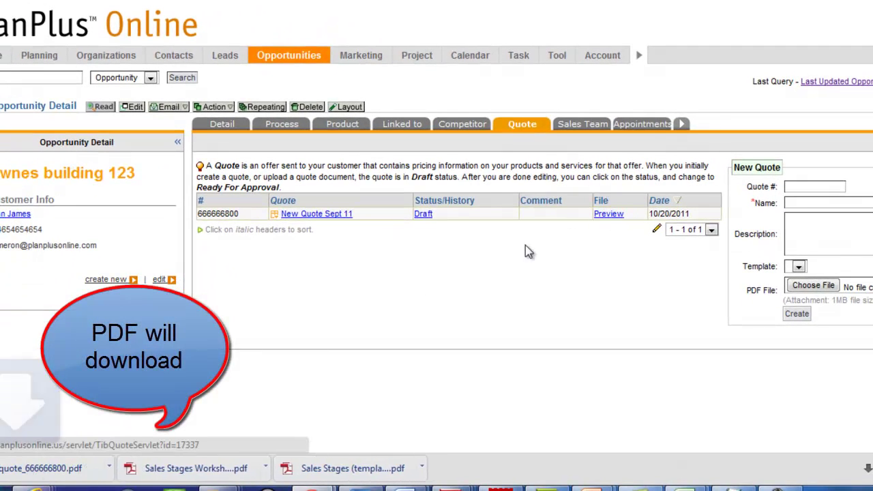
Open the downloaded quote PDF and review its introduction, line items, totals, closing comment, instructions and disclaimer.
left_click(125, 466)
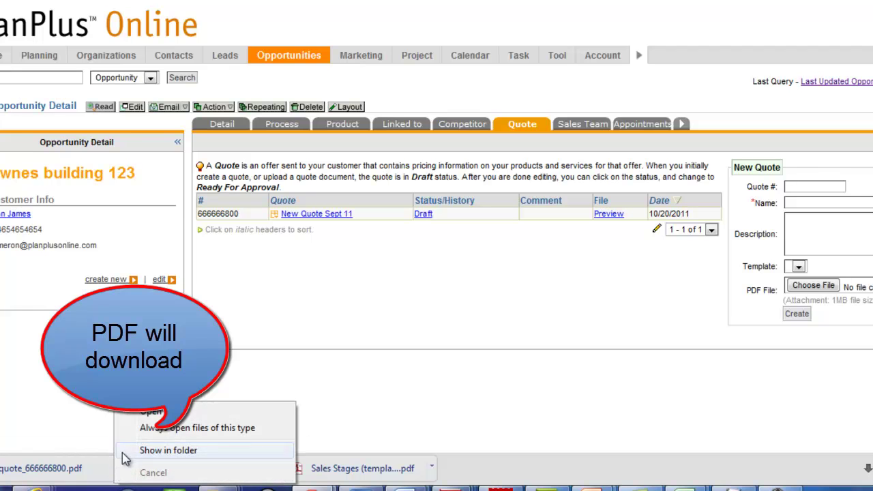
left_click(151, 412)
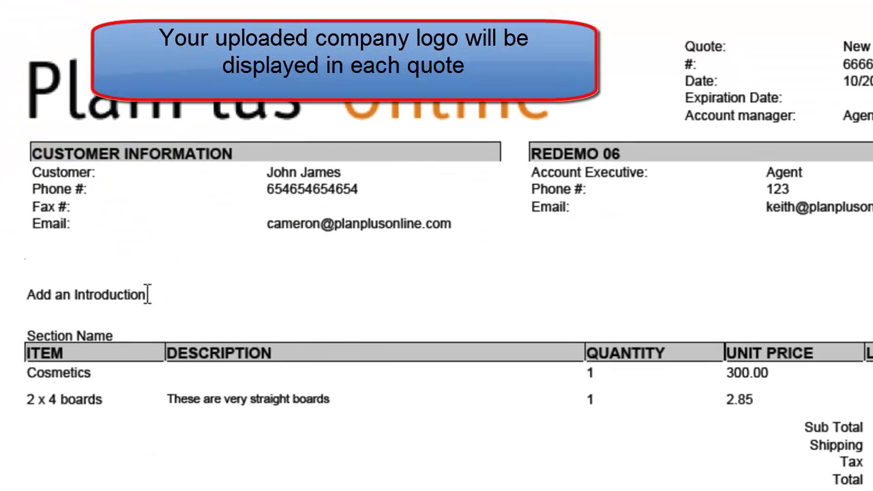
left_click_drag(147, 295, 43, 300)
scroll(152, 220, "down", 3)
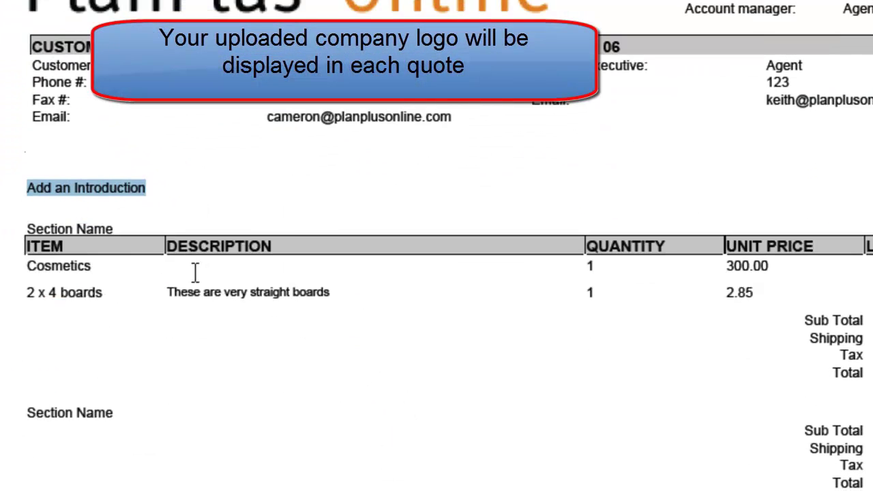
scroll(195, 272, "down", 3)
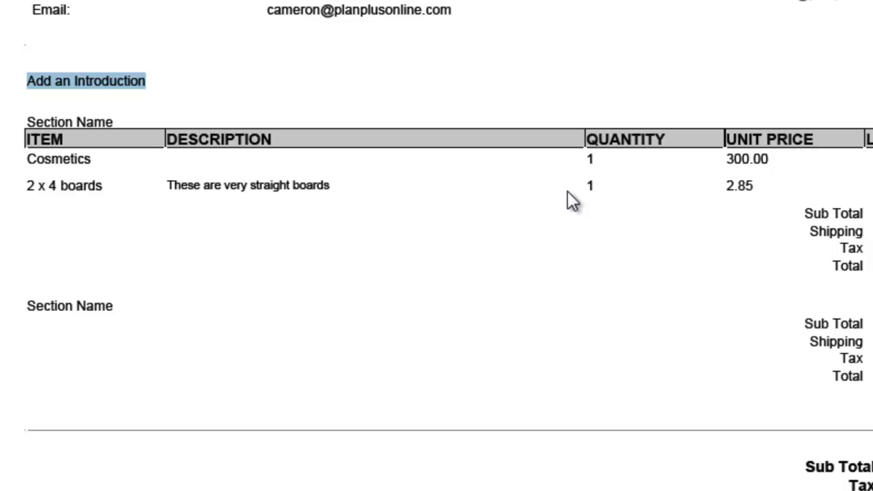
scroll(468, 217, "down", 3)
scroll(146, 451, "down", 5)
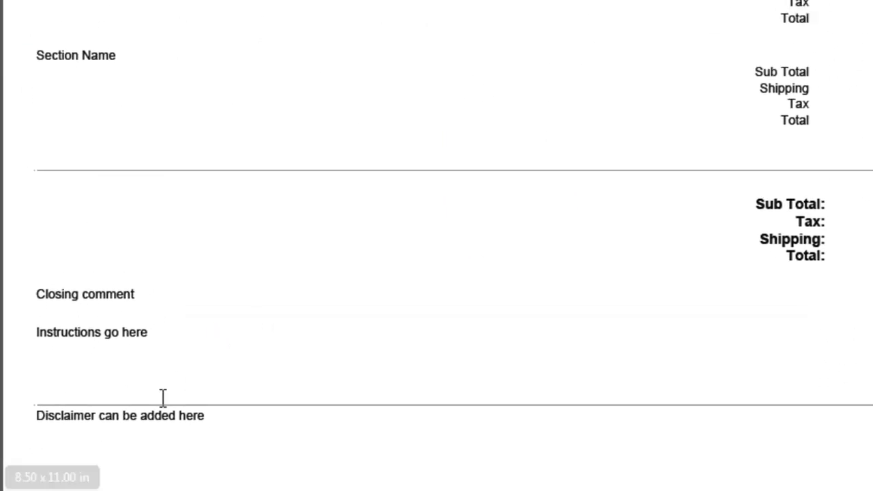
scroll(161, 396, "down", 3)
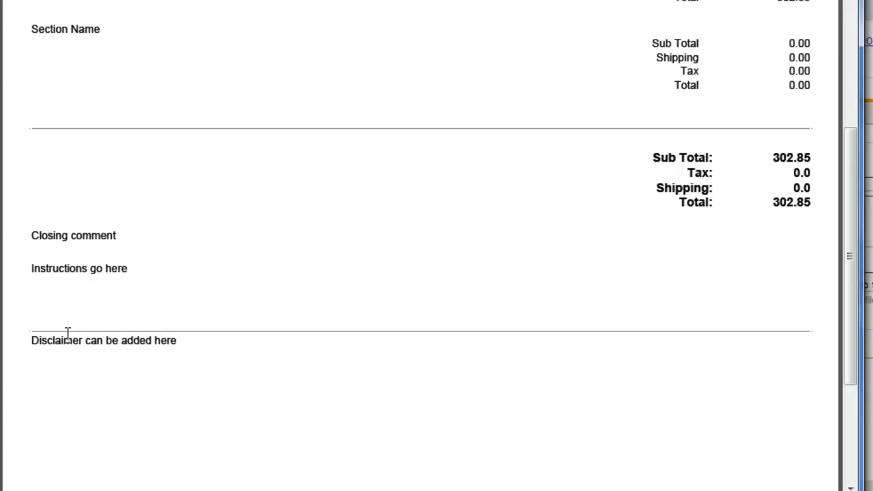
scroll(72, 273, "down", 4)
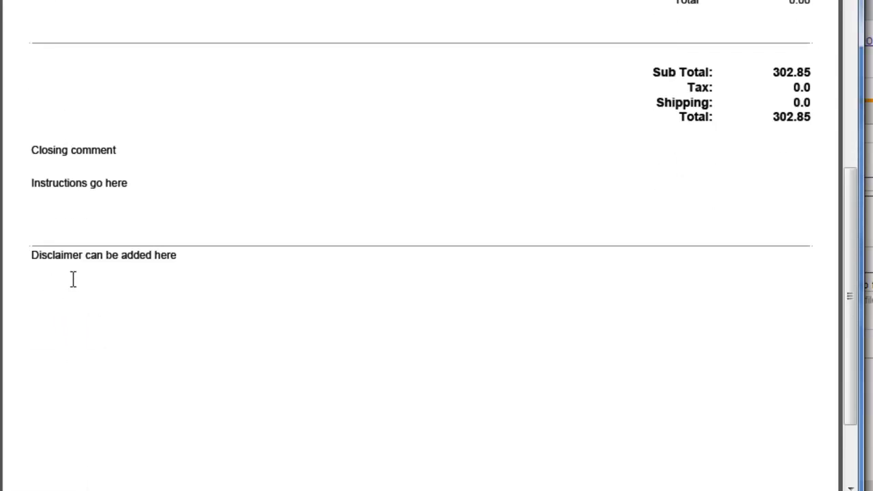
scroll(209, 253, "up", 11)
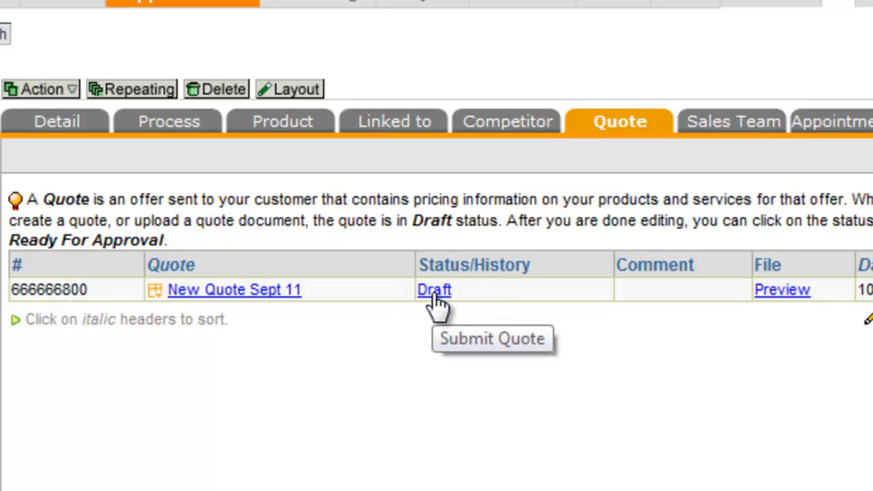
Submit New Quote Sept 11 as Ready For Approval and change its status to Approved.
left_click(434, 294)
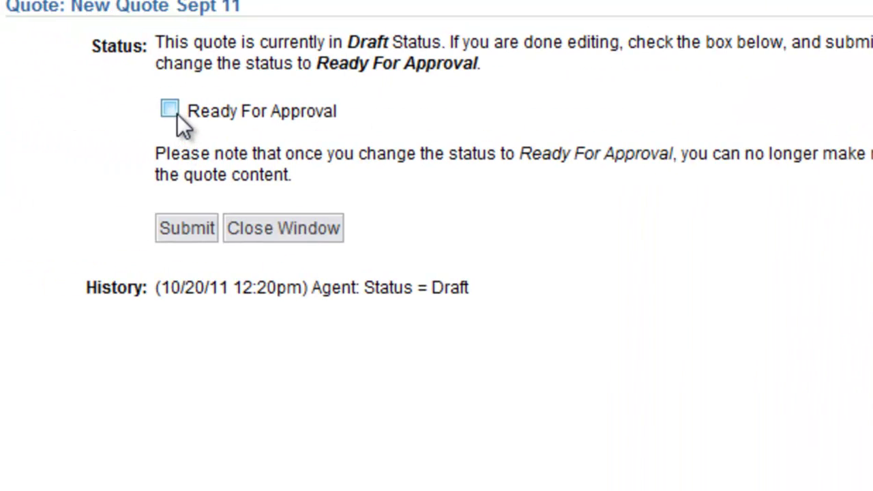
left_click(171, 113)
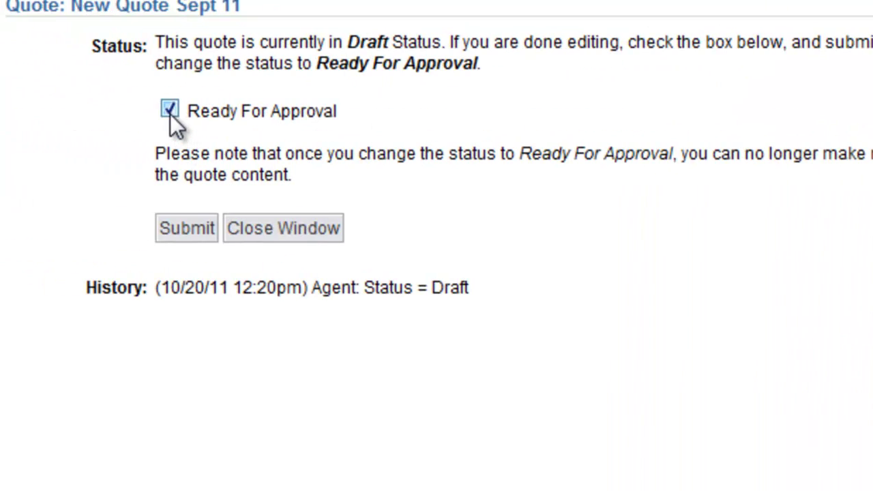
left_click(189, 230)
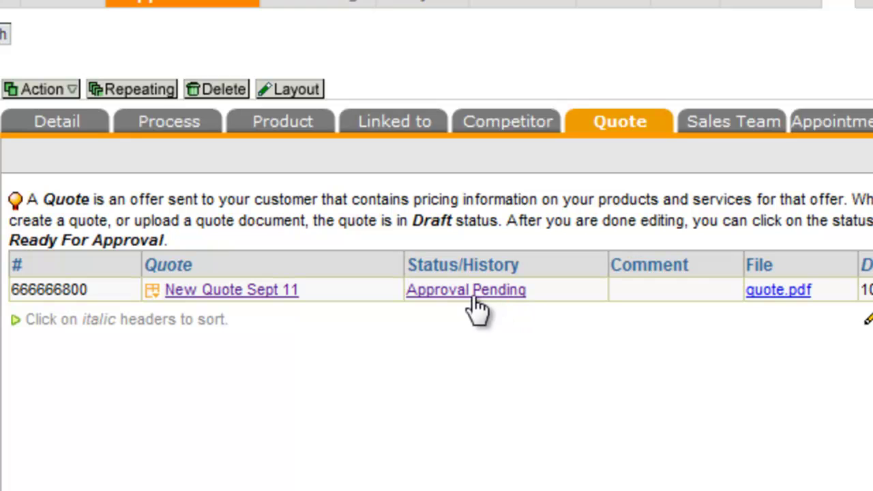
left_click(476, 292)
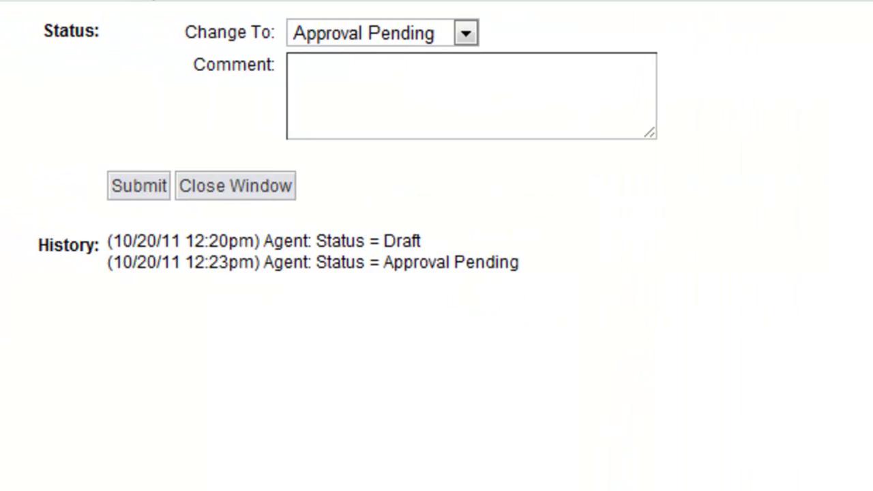
left_click(475, 36)
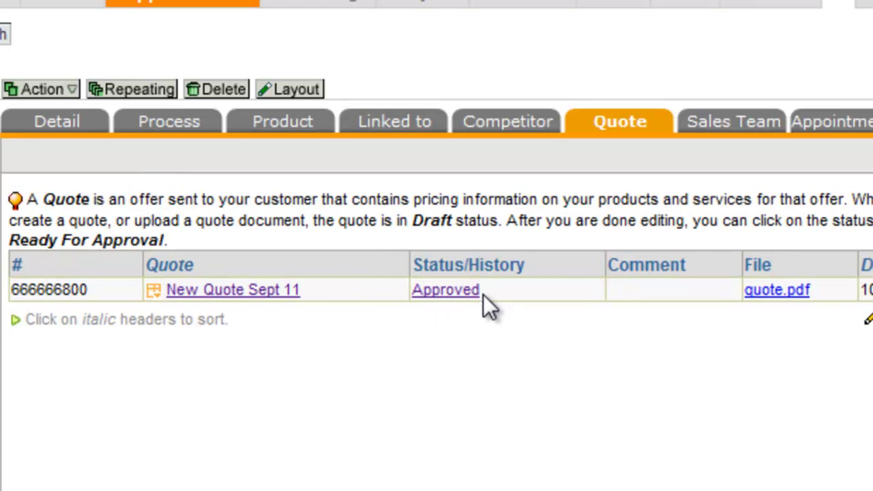
Compose an email to the customer from the opportunity, attach New Quote Sept 11 and send it.
left_click(154, 294)
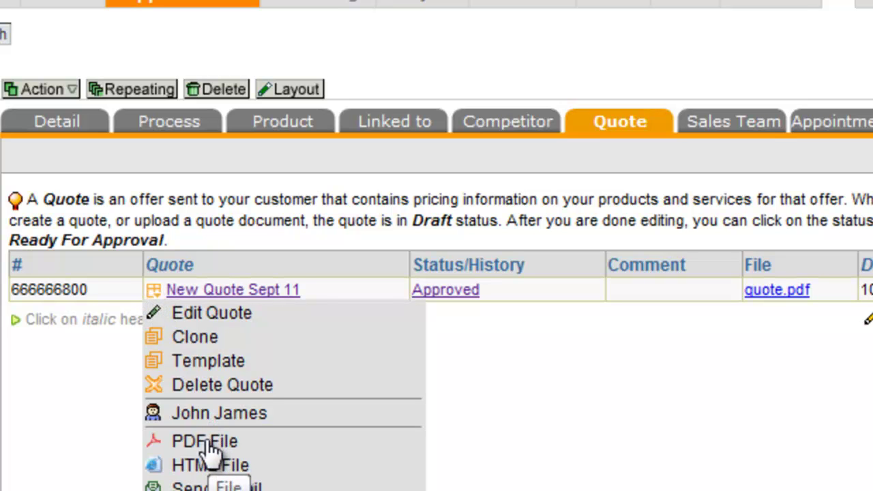
left_click(74, 398)
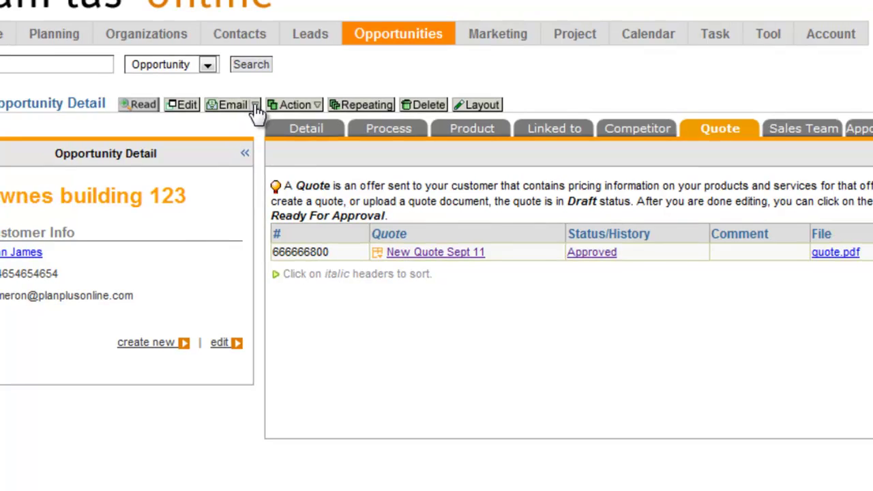
left_click(257, 109)
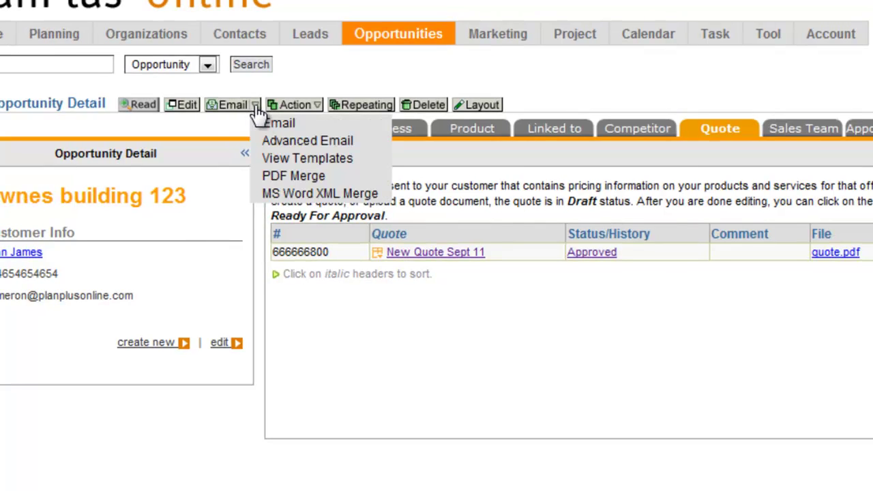
left_click(280, 139)
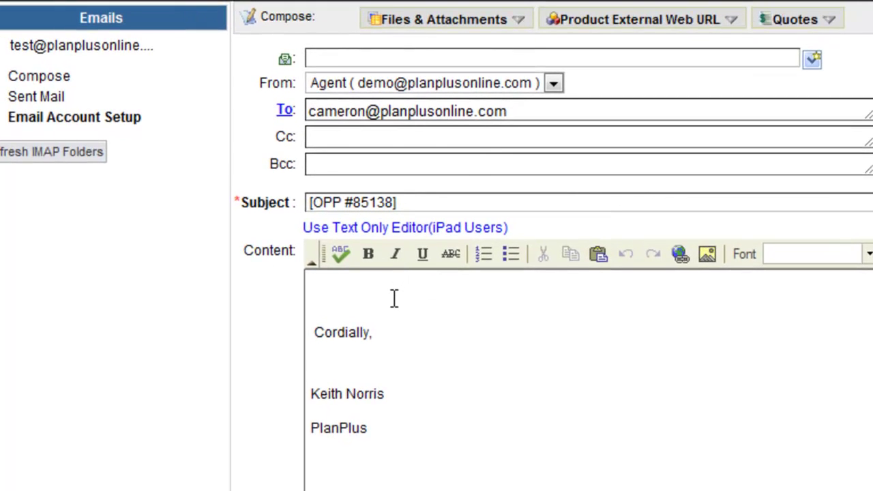
left_click(828, 20)
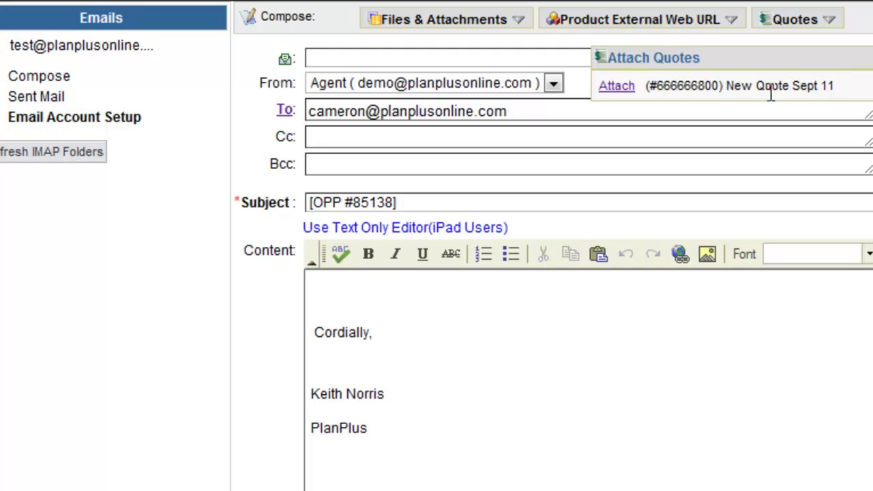
left_click(616, 87)
left_click(617, 88)
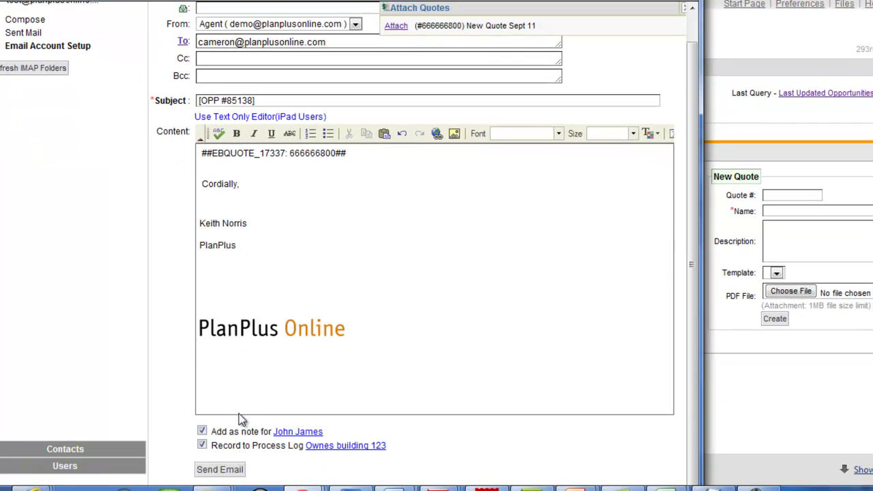
left_click(219, 470)
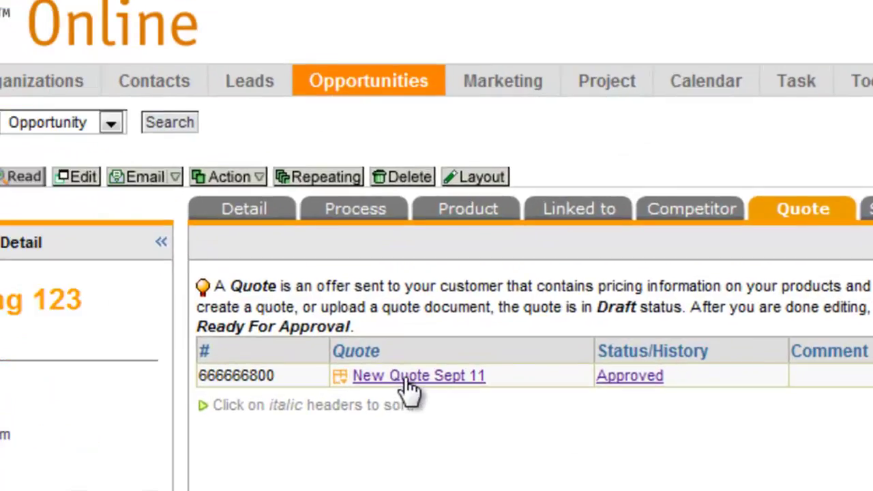
Clone New Quote Sept 11 from the opportunity's quote list.
left_click(200, 213)
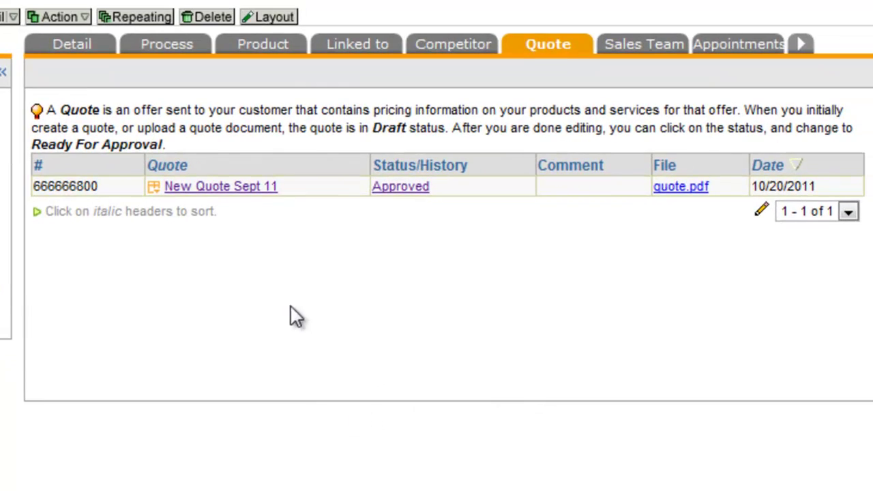
left_click(196, 226)
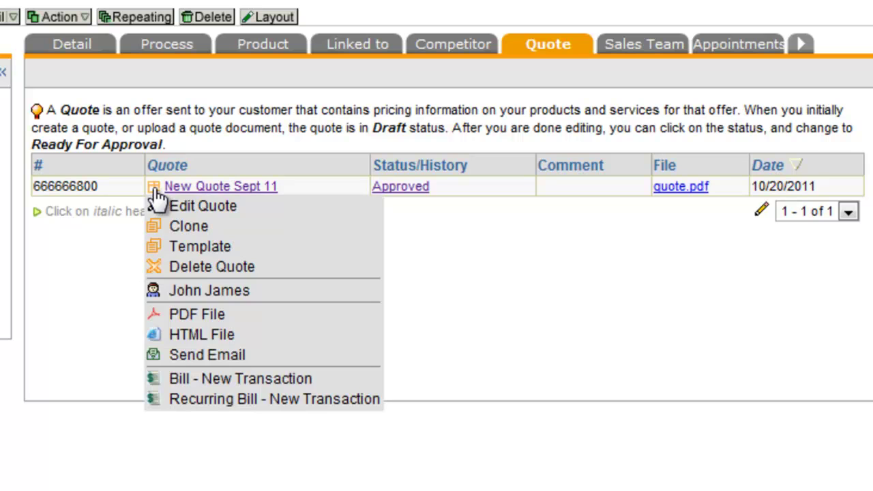
left_click(189, 225)
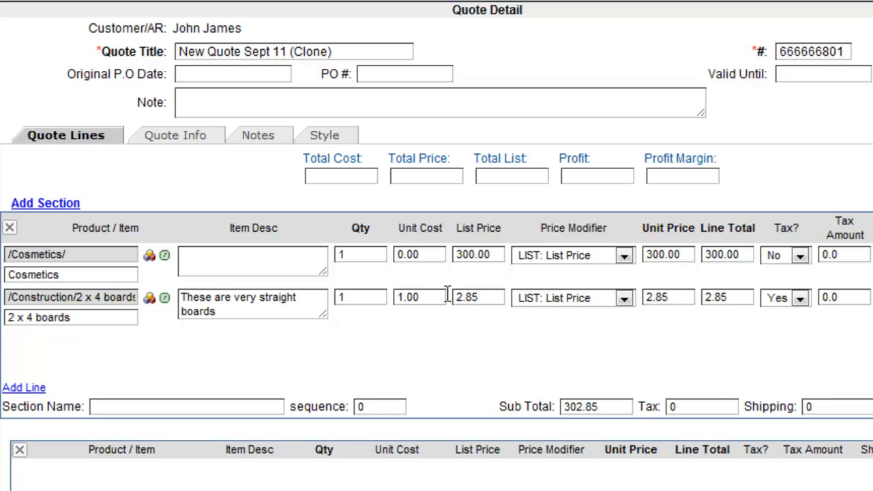
left_click(150, 297)
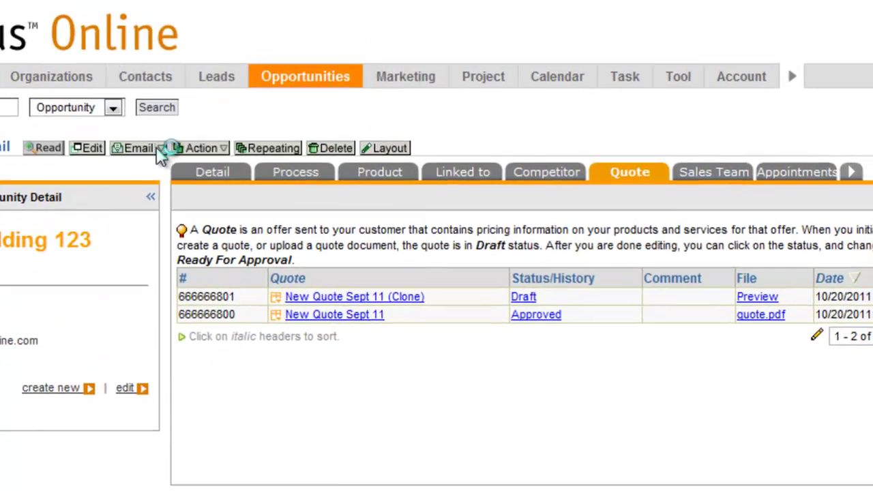
Check the quotes that can be attached to a new opportunity email and preview the file of New Quote Sept 11 (Clone).
left_click(210, 38)
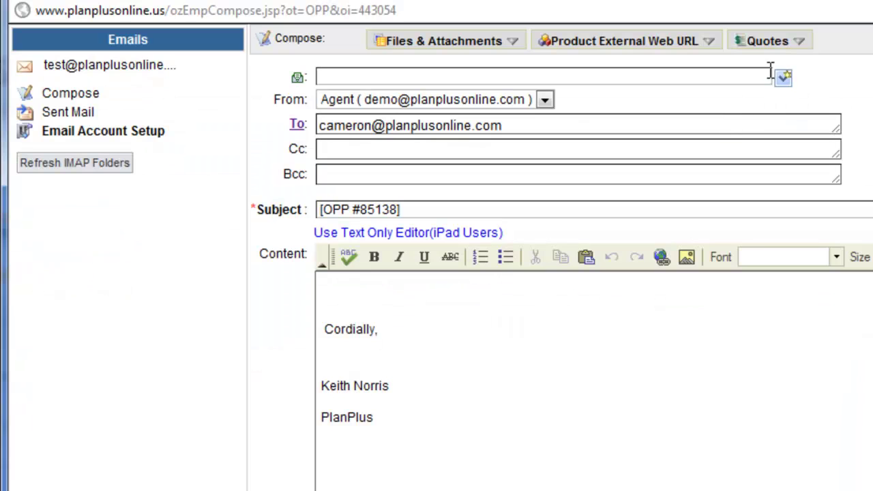
left_click(801, 43)
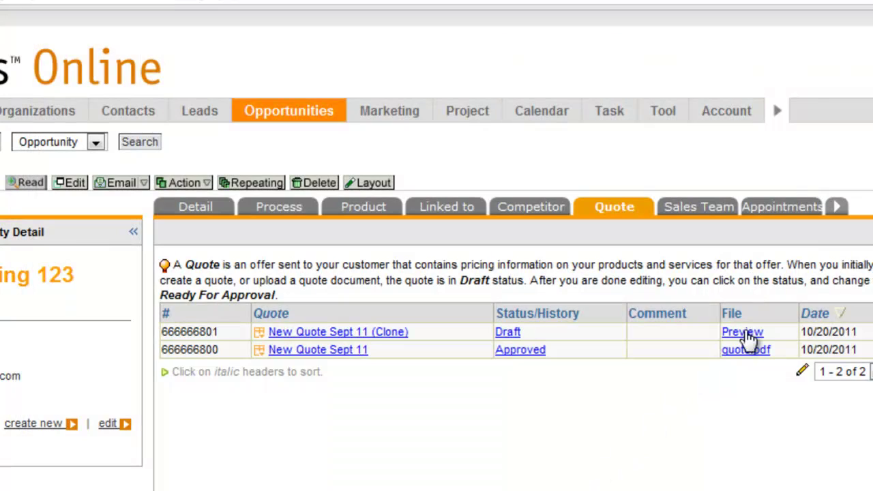
left_click(745, 333)
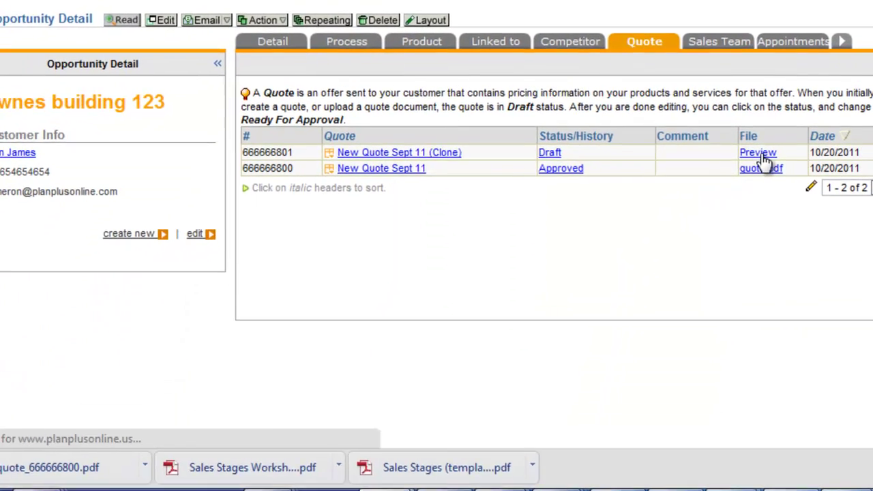